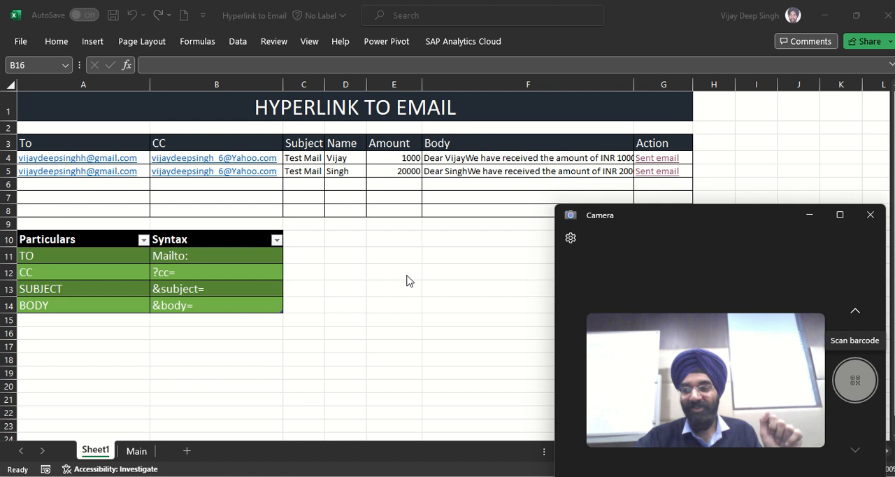
Step: Examine the formulas behind the Body cells F4 and F5, leaving them as they are
left_click(407, 276)
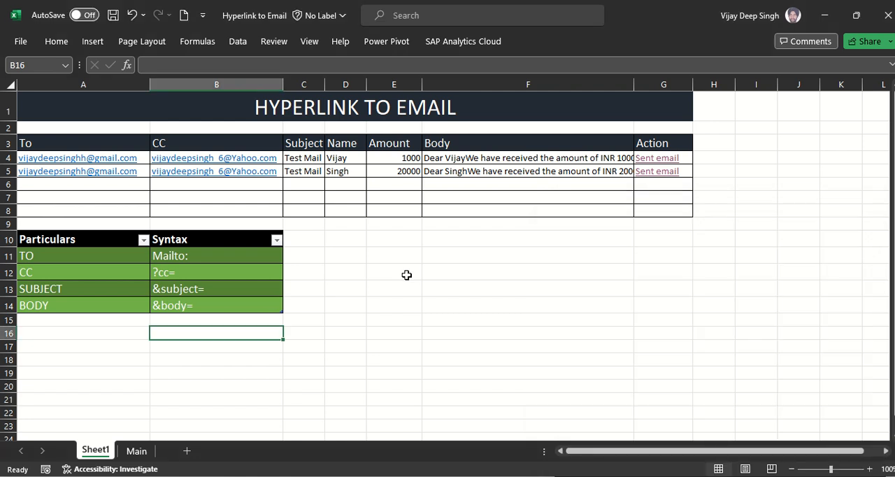
left_click(42, 143)
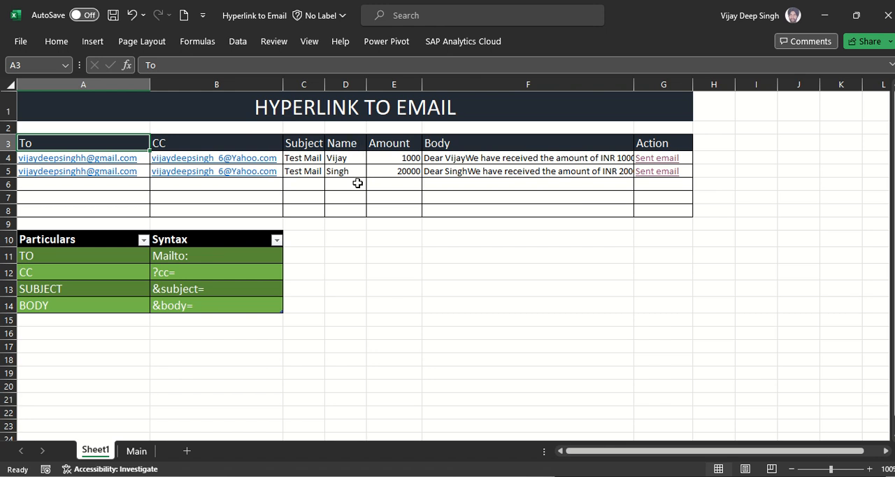
left_click(505, 155)
double_click(506, 155)
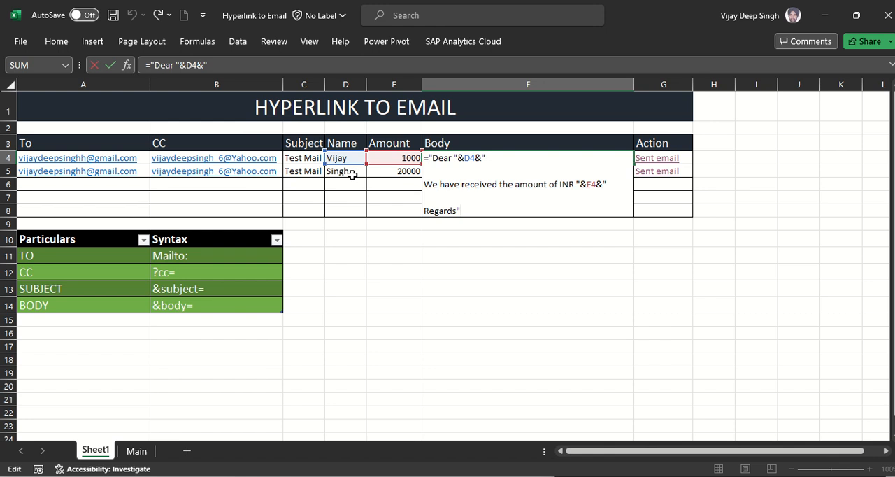
key("ctrl+Return")
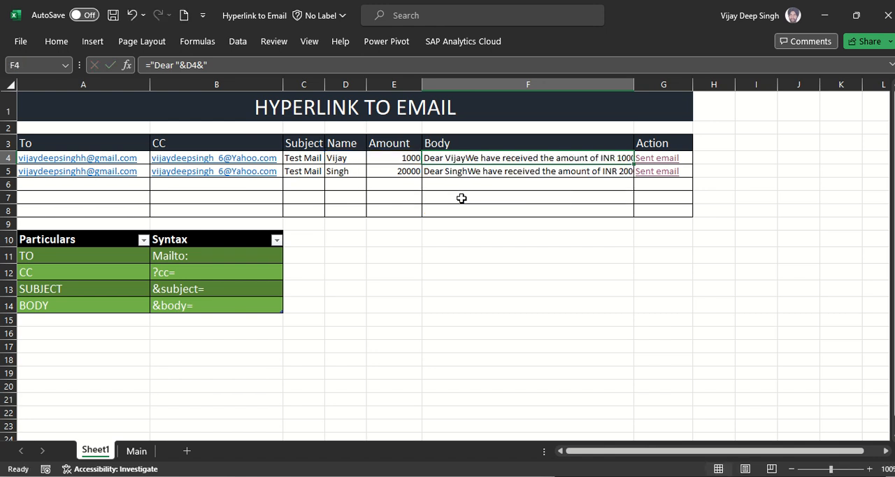
key("Down")
key("F2")
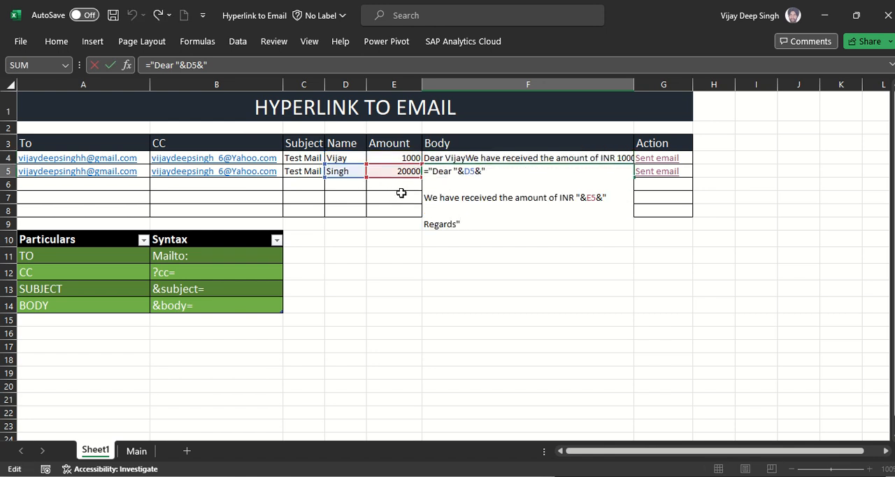
key("ctrl+Return")
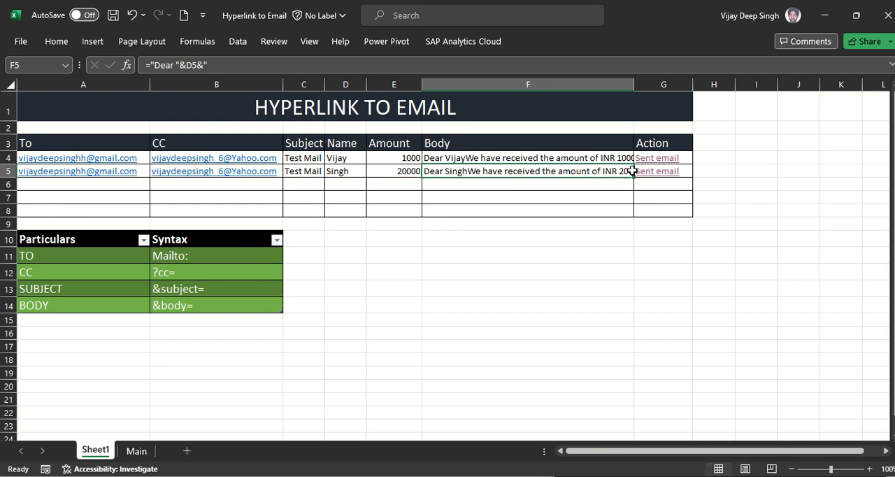
Step: Follow the email link in G4 to view the generated Outlook draft, and close the draft without saving
mouse_move(668, 161)
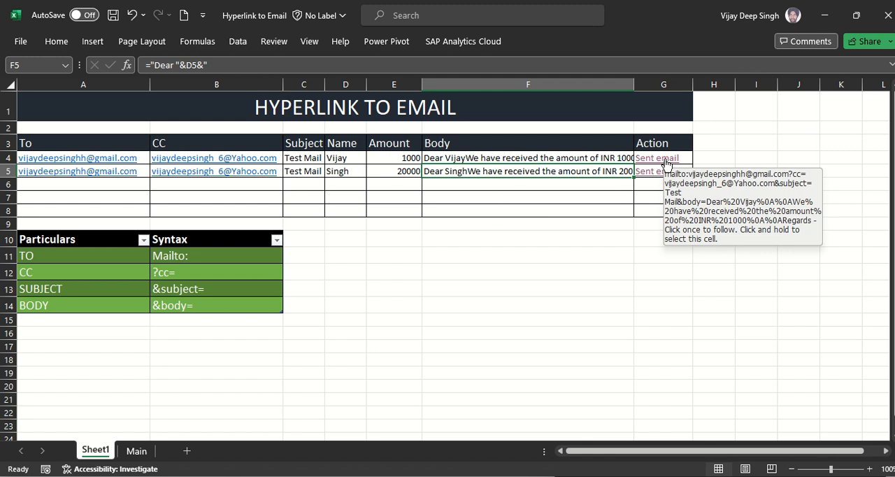
left_click(667, 162)
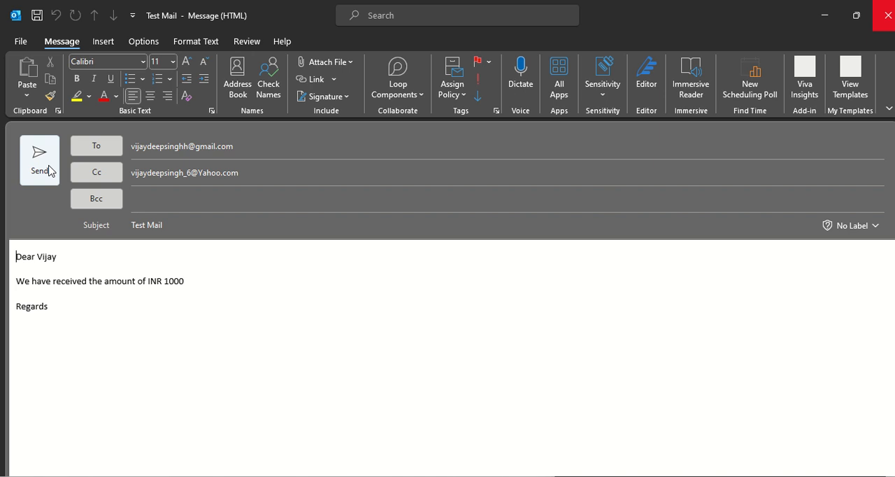
left_click(888, 16)
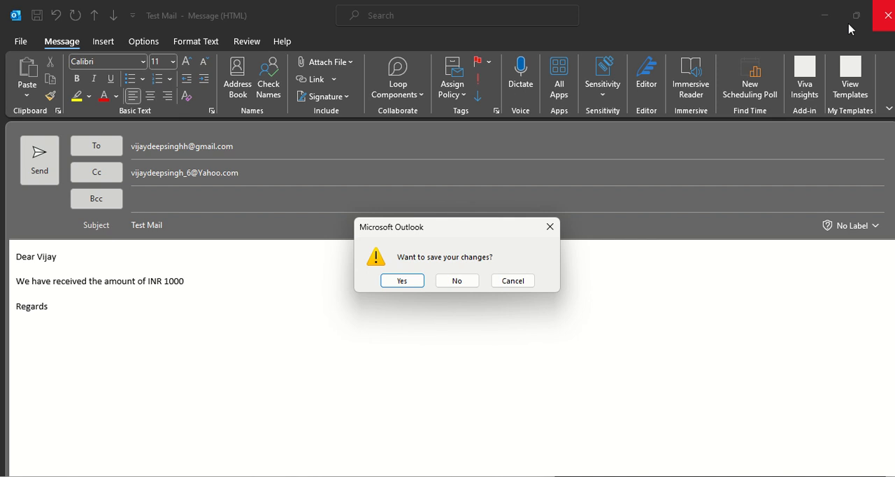
left_click(456, 283)
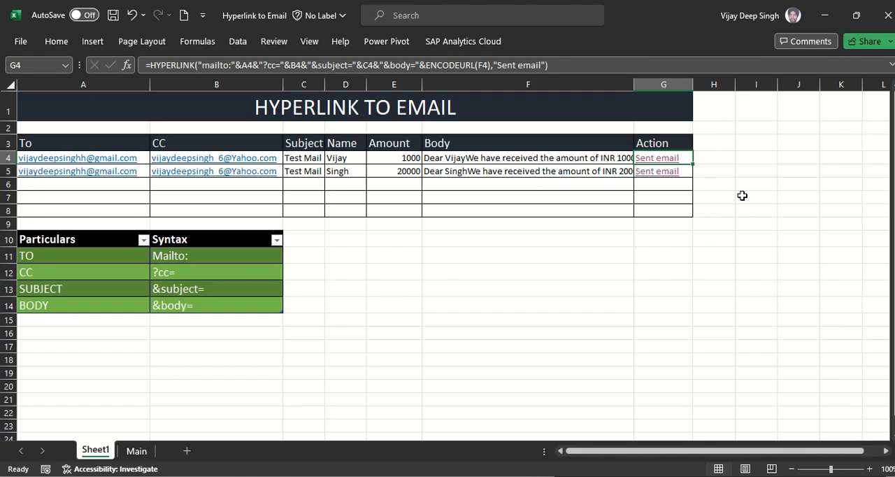
Step: Clear the existing link formulas from Action cells G5 and G4
key("Down")
key("Delete")
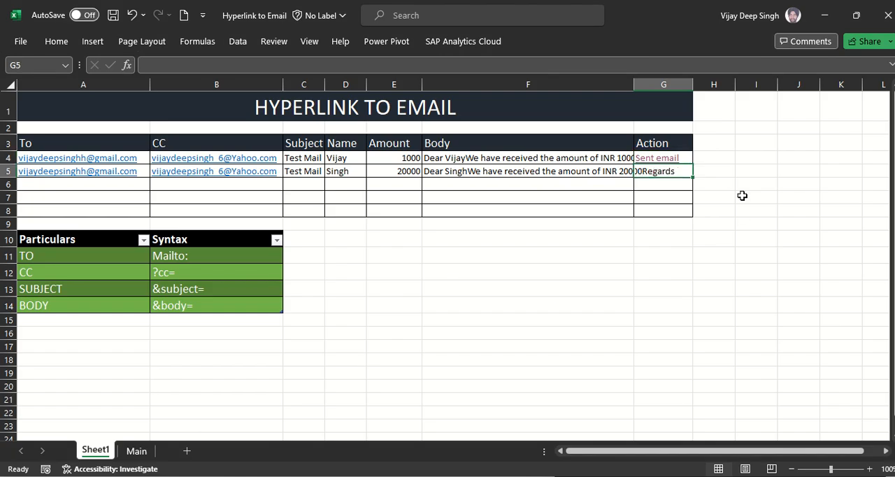
key("Up")
key("Delete")
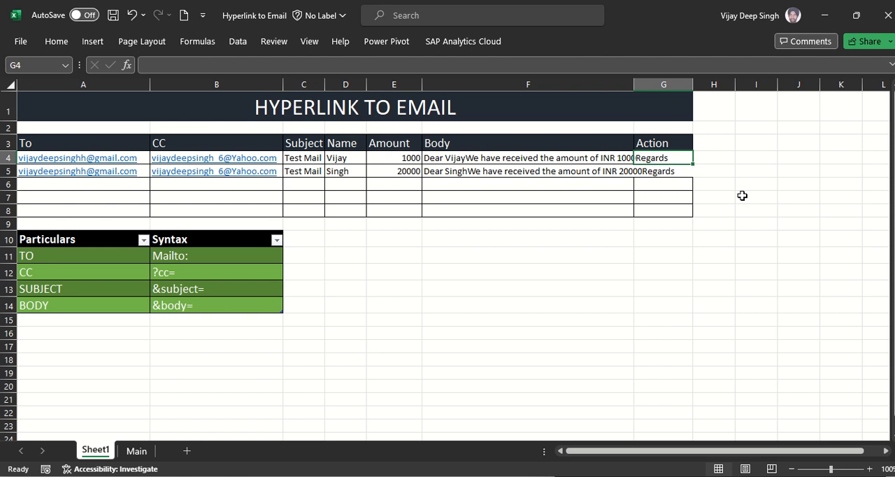
Step: Begin a HYPERLINK formula in G4 whose link location joins "mailto:" with the recipient address in A4
type("=")
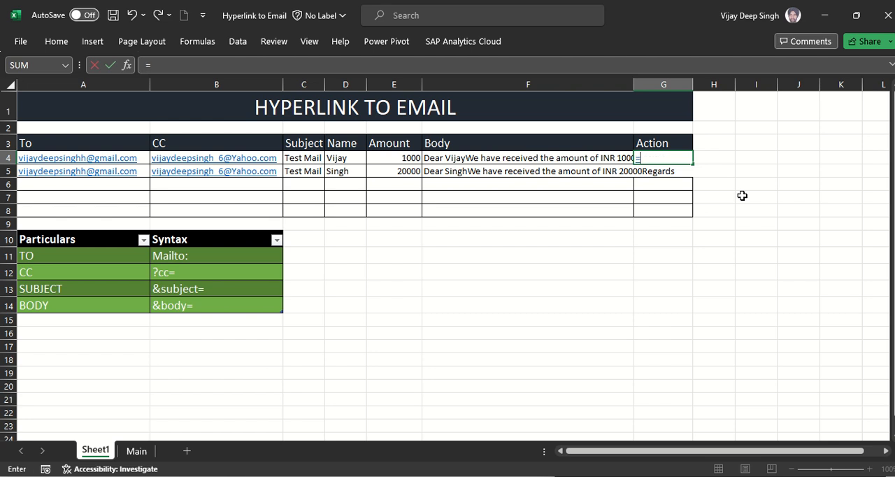
type("HYP")
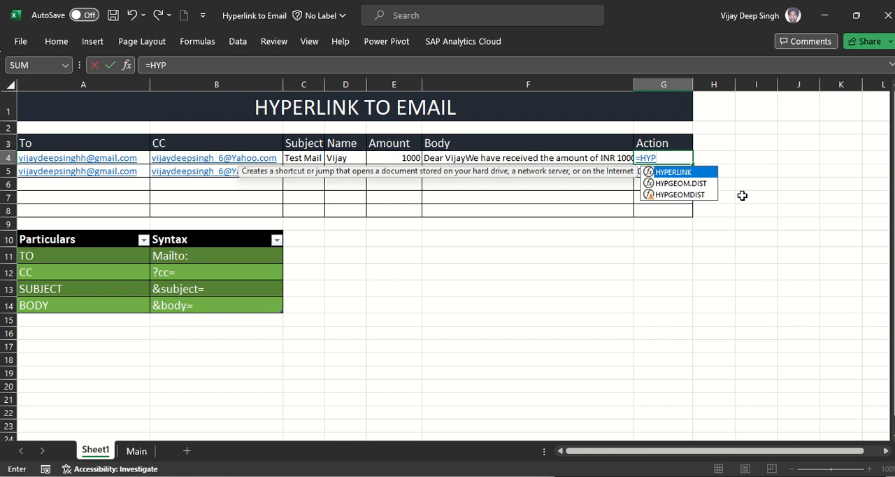
key("Tab")
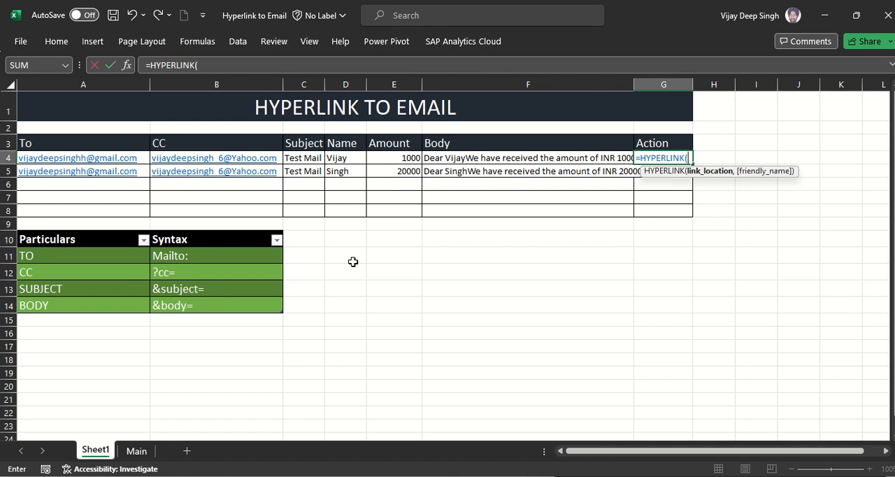
type("\"MA")
key("BackSpace")
key("BackSpace")
type("mailto")
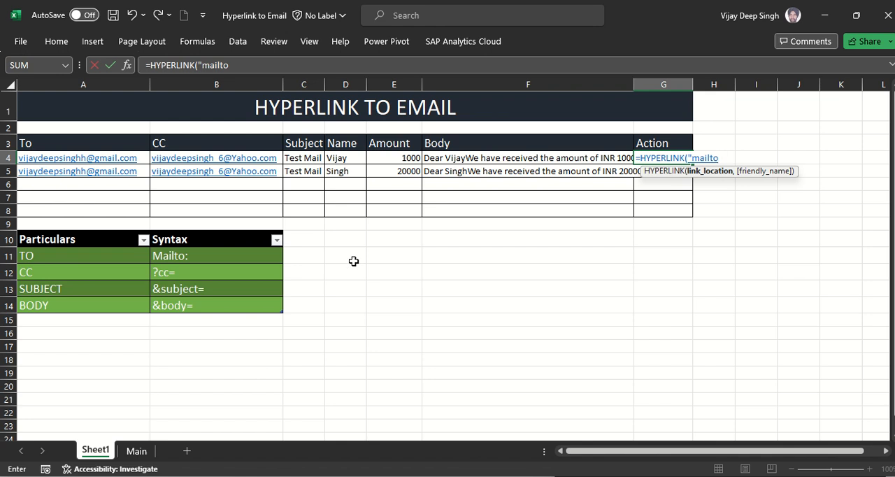
type(":\"&")
left_click(88, 143)
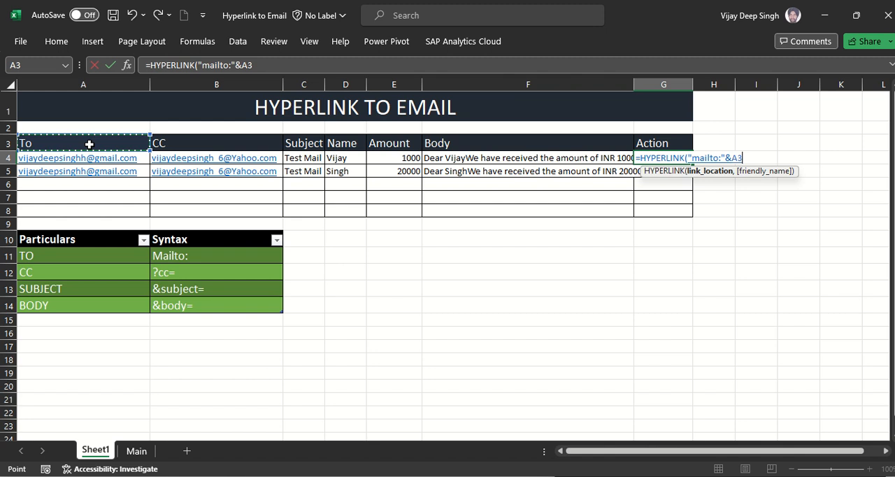
key("Down")
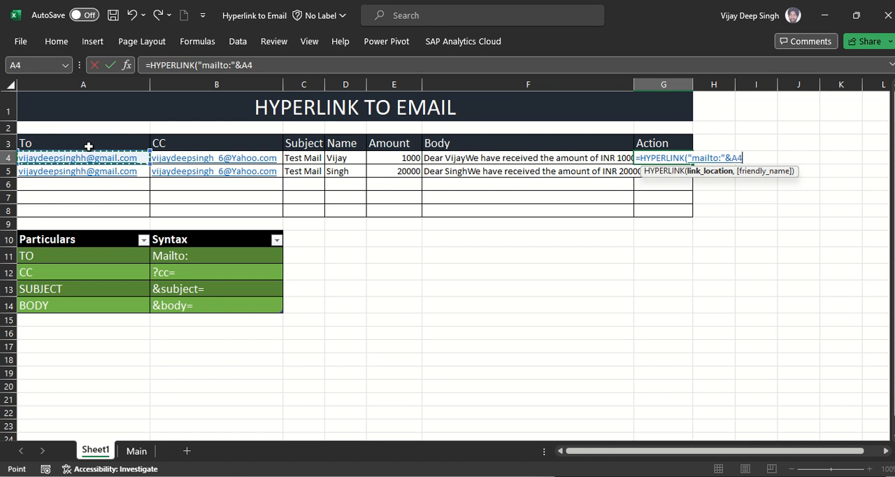
Step: Extend the G4 link location with "?cc=" joined to the CC address in B4
type("&")
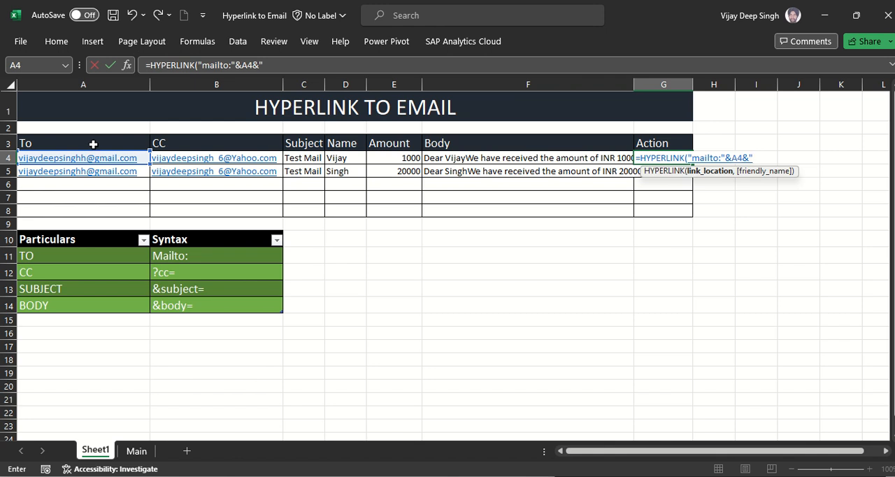
type("\"?cc=\"&")
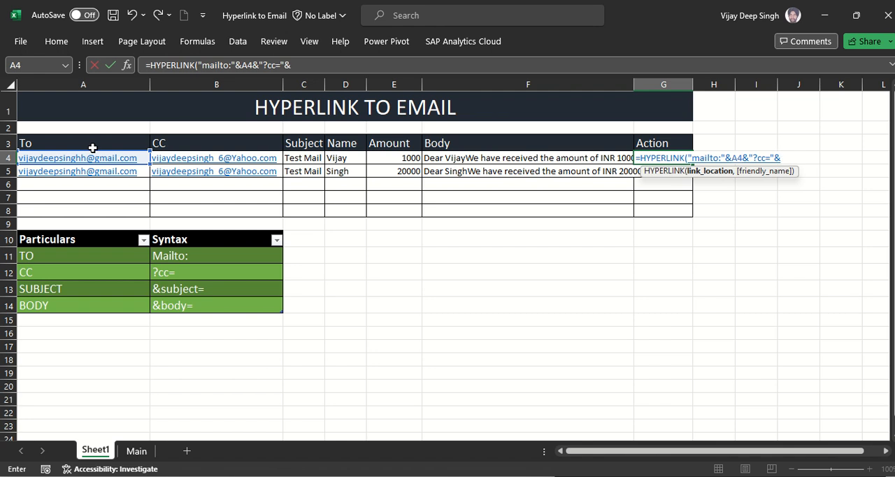
left_click(240, 144)
key("Down")
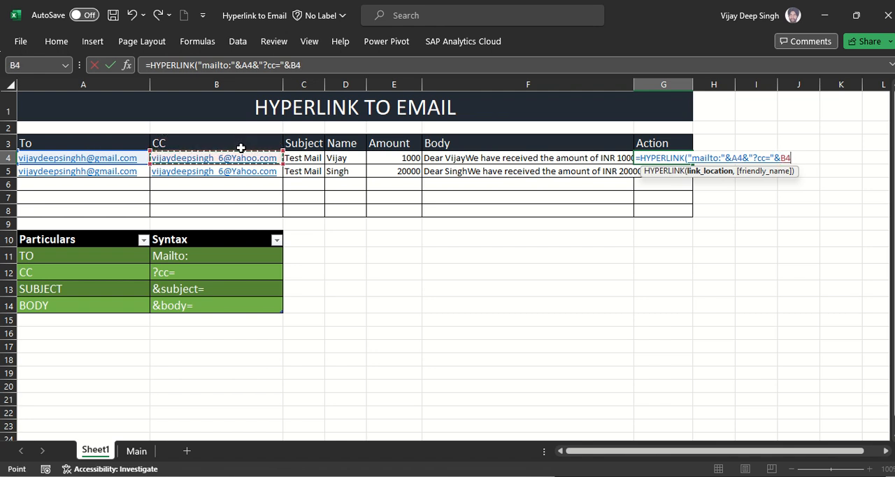
Step: Append "&subject=" to the G4 link location, joined to the subject in C4
type("&")
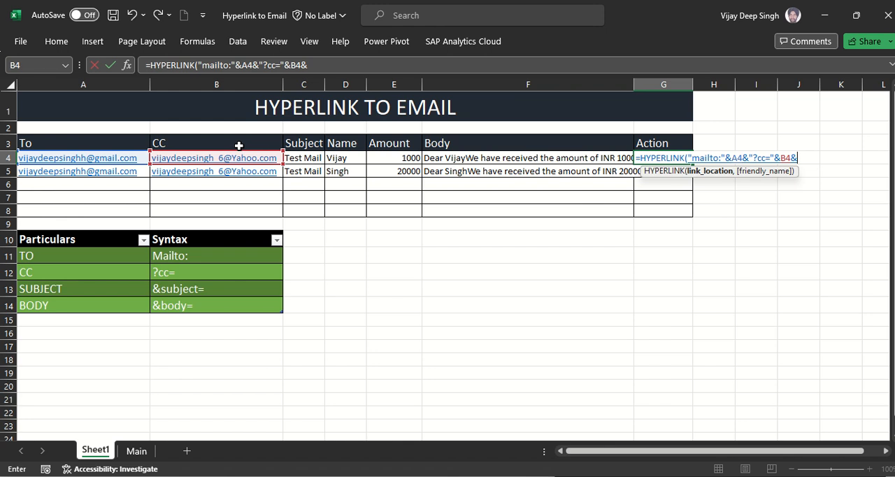
type("\"")
type("&")
type("subjec")
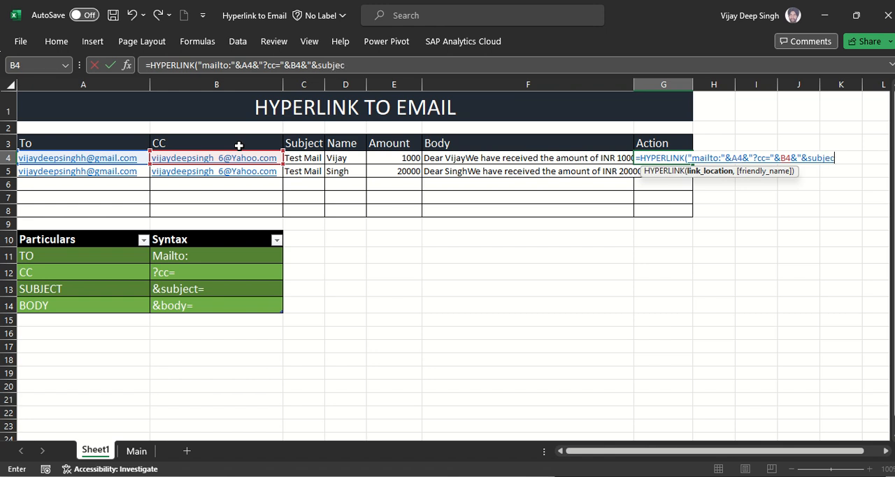
type("t=\"&")
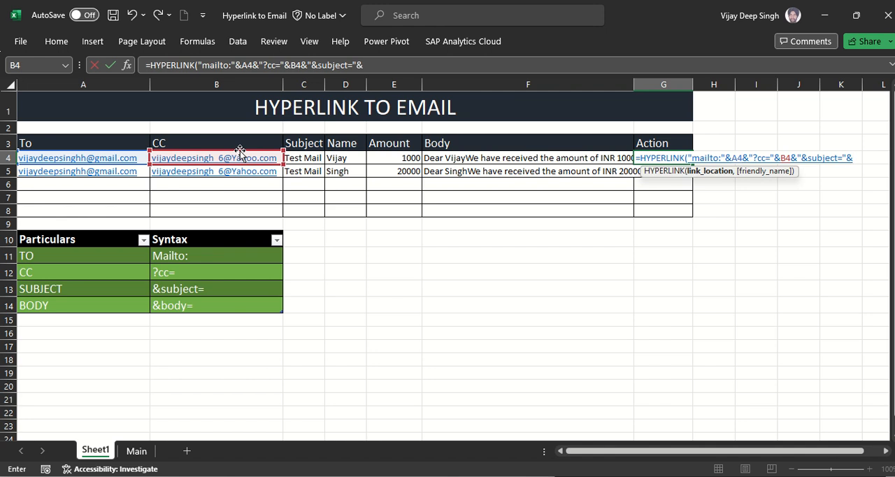
left_click(307, 159)
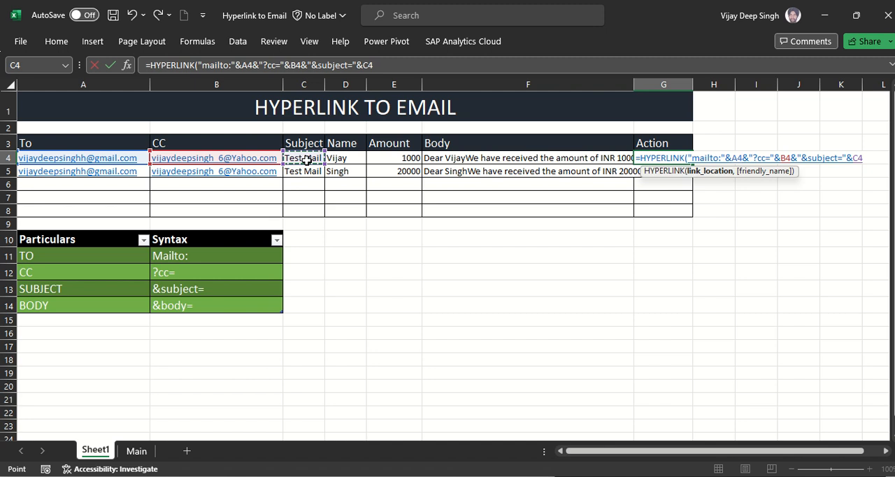
Step: Append "&body=" to the G4 link location, joined to the message text in F4
type("&\"")
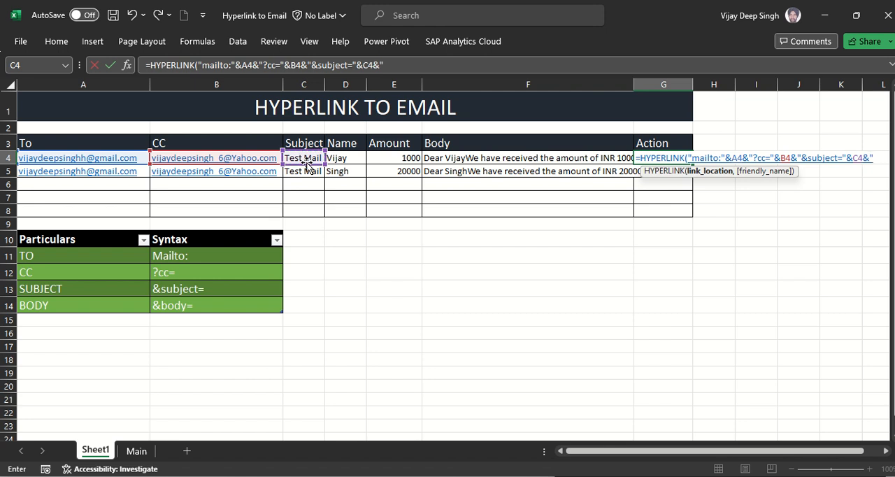
type("&body")
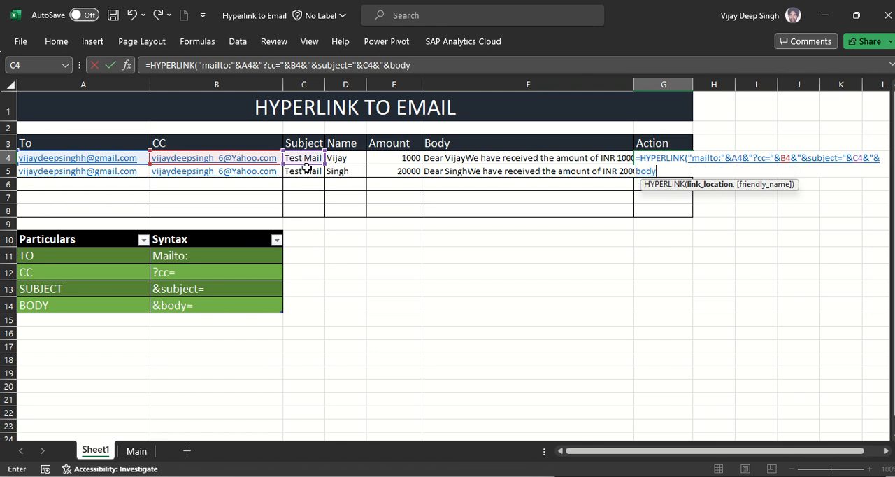
type("=\"&")
left_click(495, 158)
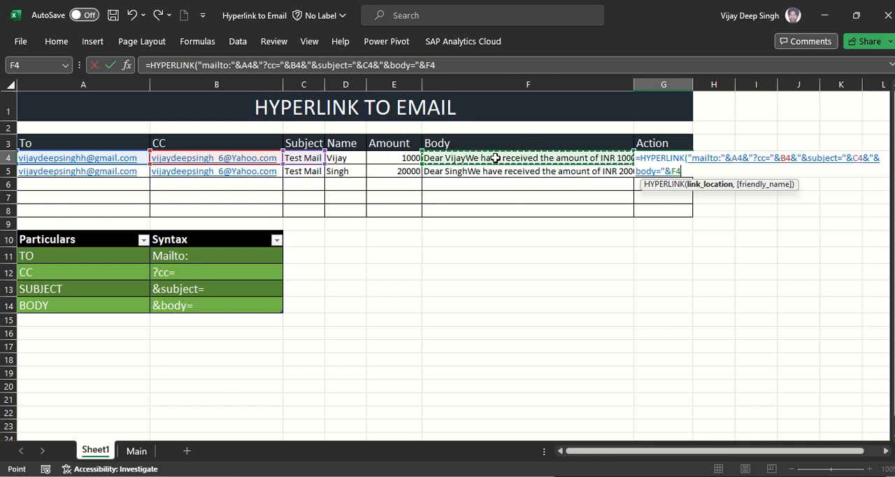
Step: Set the friendly name of the G4 link to "sent email" and complete the formula
type(",")
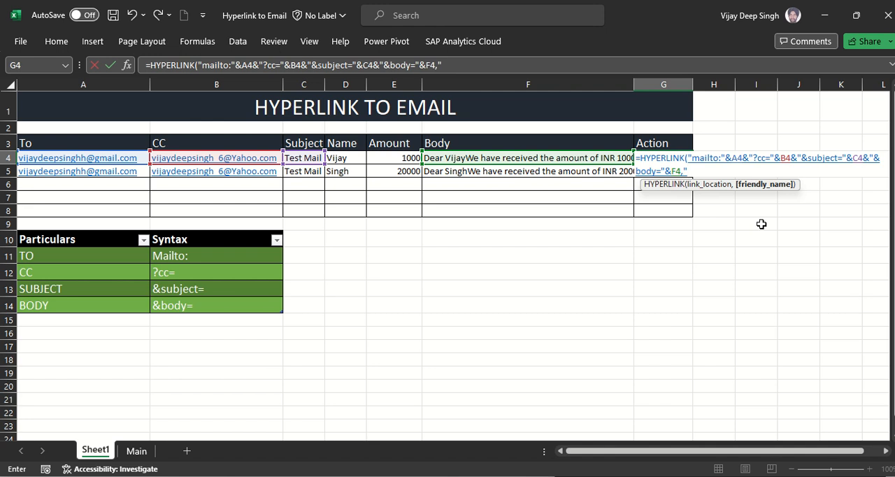
type("sent email\"")
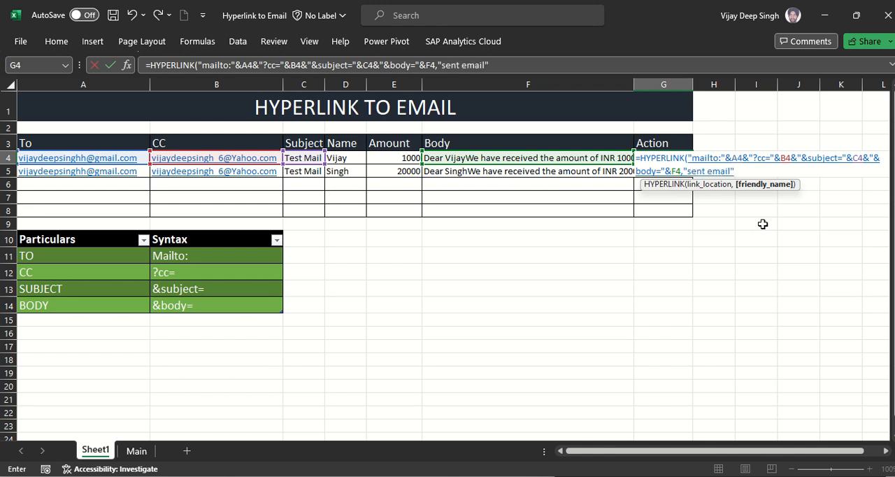
type(")")
key("Return")
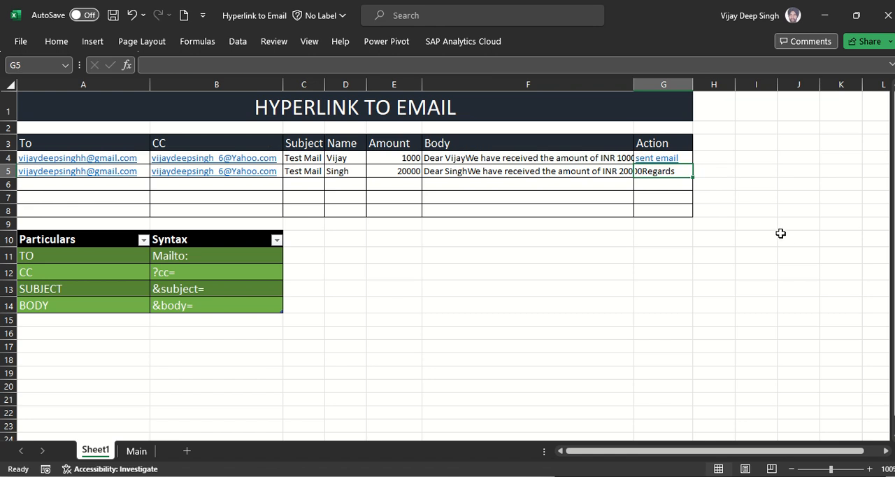
Step: Copy the link formula from G4 into G5
key("Up")
key("ctrl+c")
key("Down")
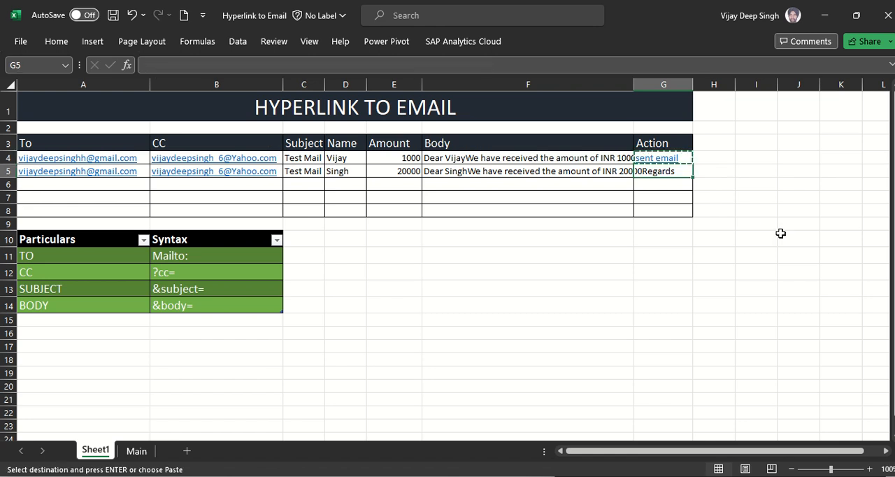
key("ctrl+v")
Step: Follow the new link in G4 to inspect the Outlook draft, and return to the workbook's Body cell F4
key("Up")
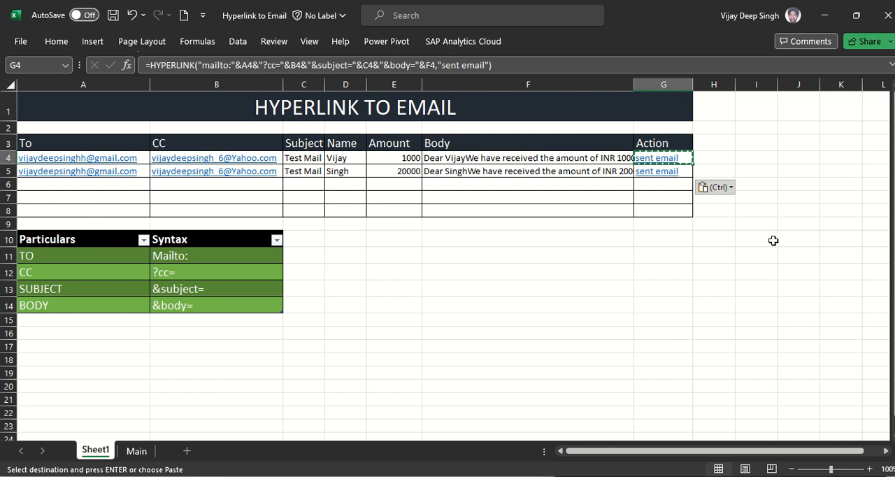
left_click(663, 159)
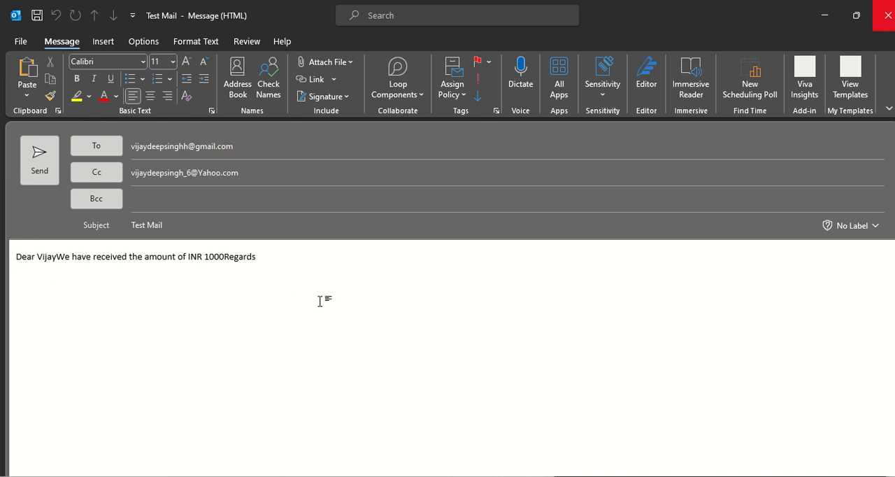
key("alt+Tab")
left_click(476, 159)
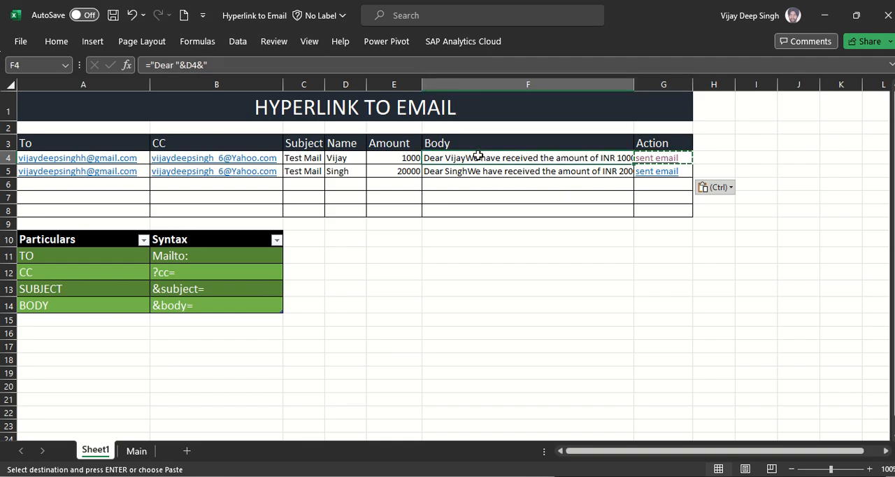
Step: Review the body formula in F4, and wrap the F4 reference in G4's HYPERLINK formula with ENCODEURL
key("F2")
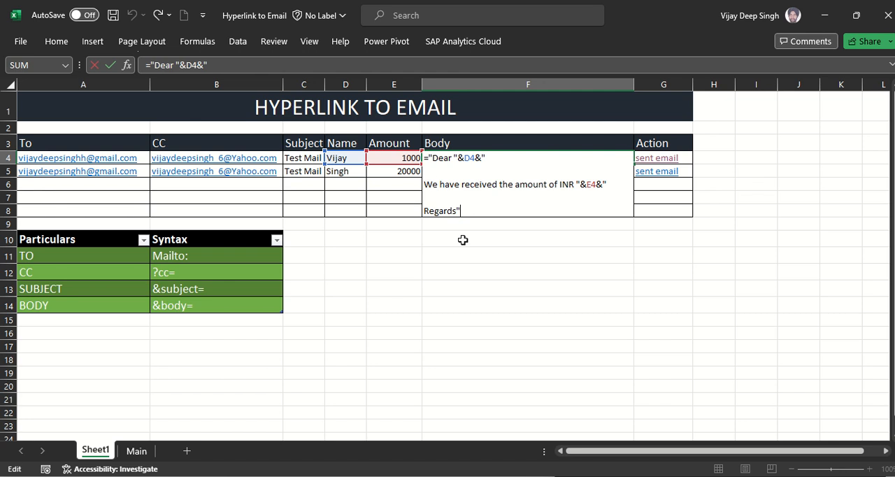
key("Escape")
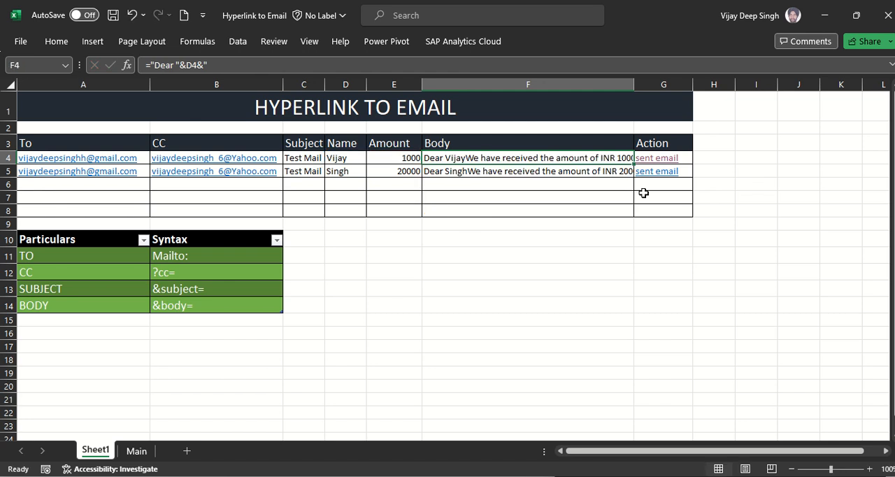
left_click(694, 158)
left_click(691, 158)
key("F2")
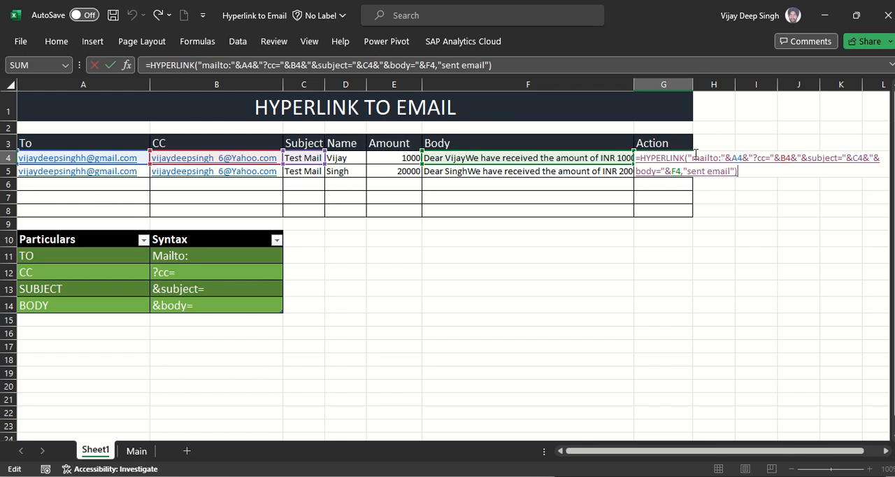
left_click(673, 171)
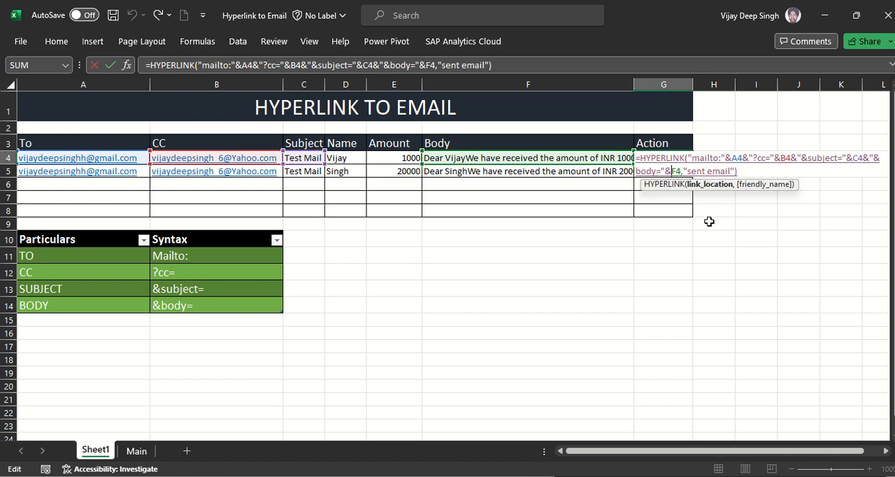
type("EN")
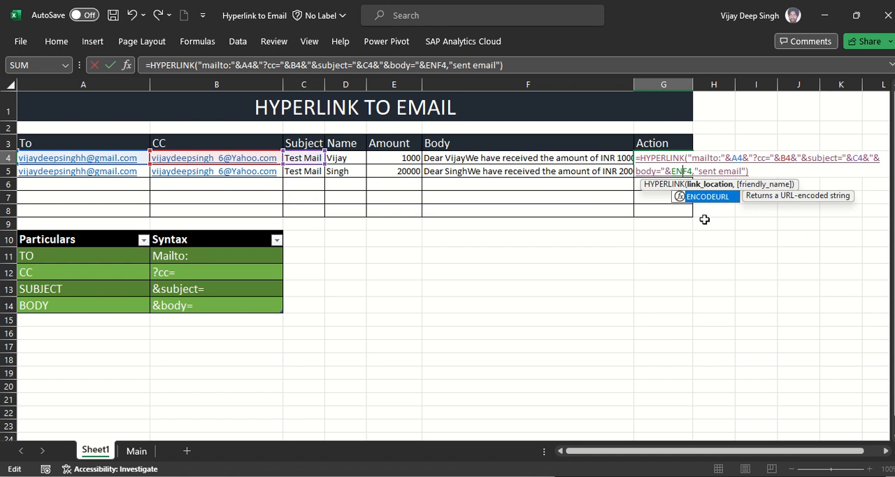
key("Tab")
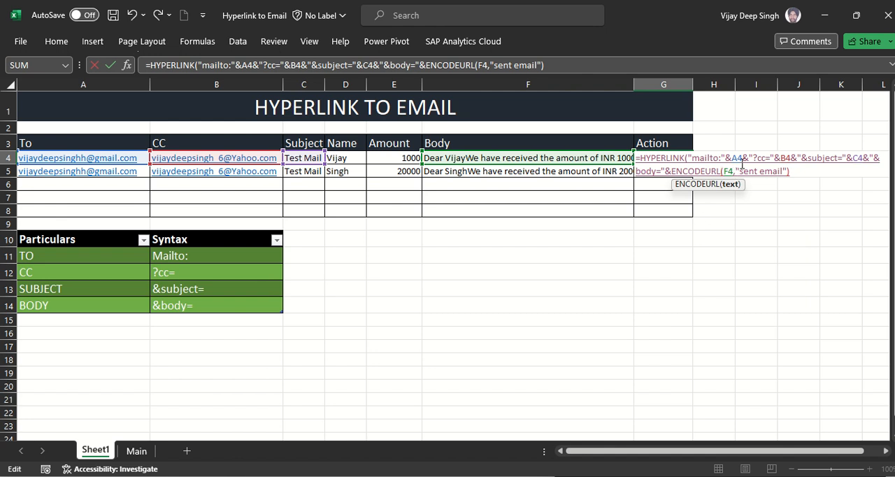
type(")")
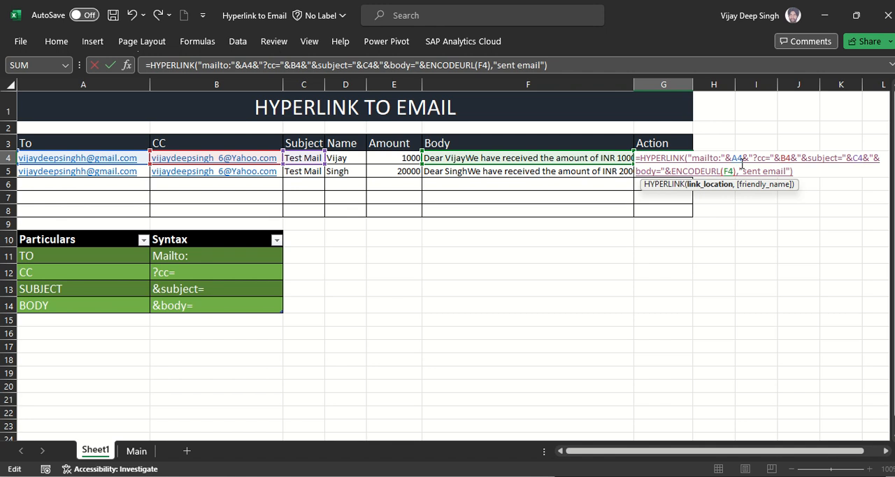
key("Return")
Step: Copy the ENCODEURL version of the link formula from G4 into G5
key("Up")
key("ctrl+c")
key("Down")
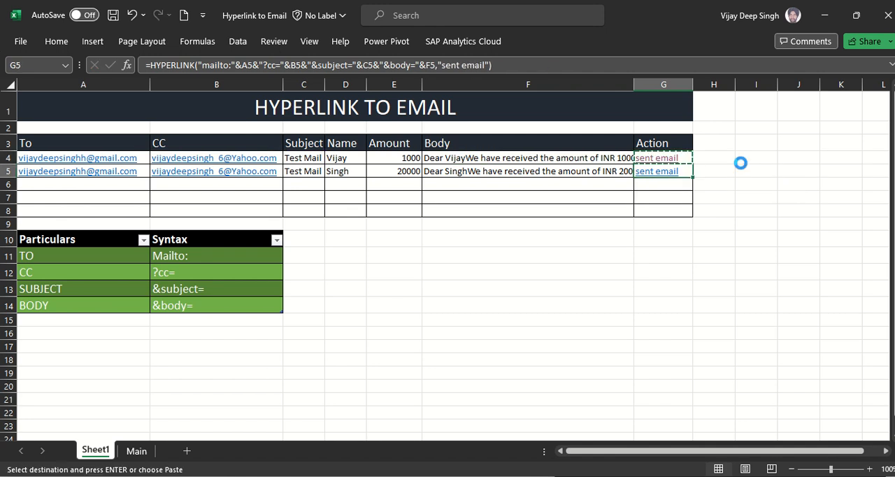
key("ctrl+v")
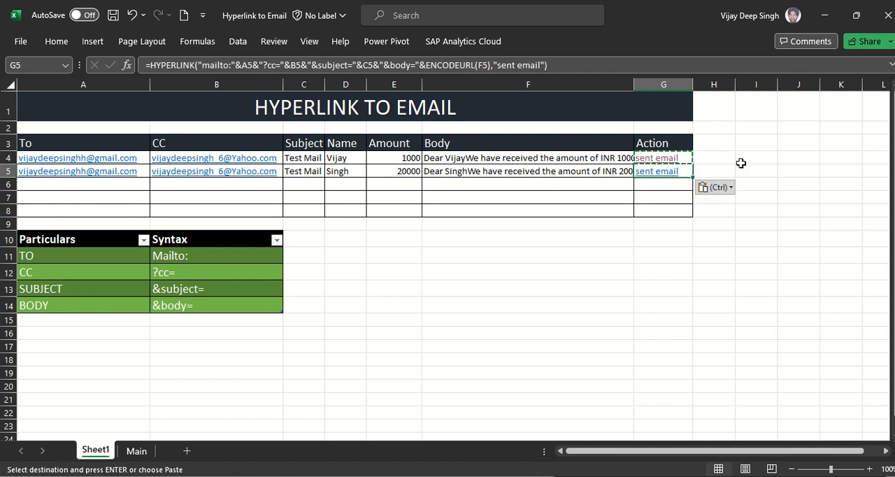
Step: Follow the G4 link to open the prefilled "Test Mail" draft in Outlook and send it
left_click(660, 160)
left_click(660, 160)
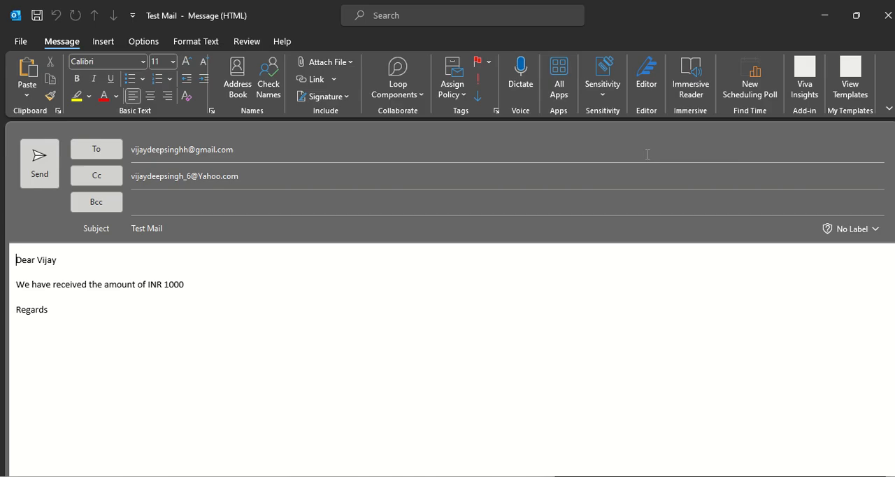
left_click(164, 326)
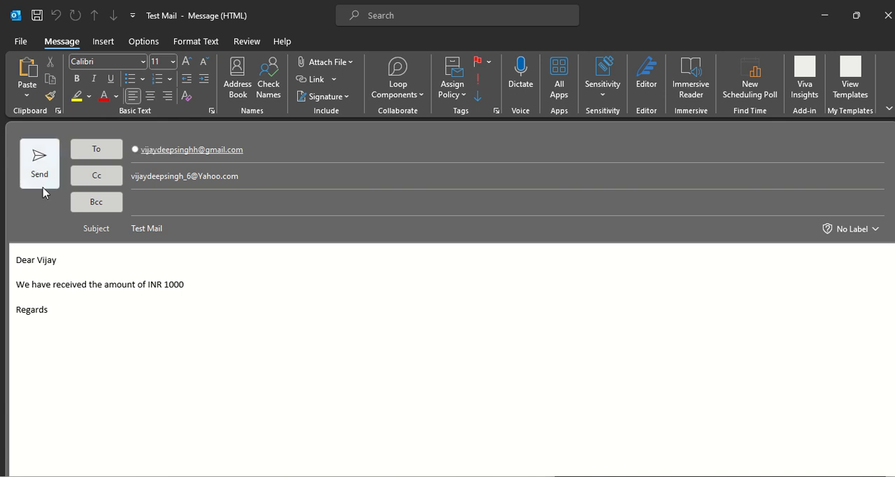
left_click(40, 160)
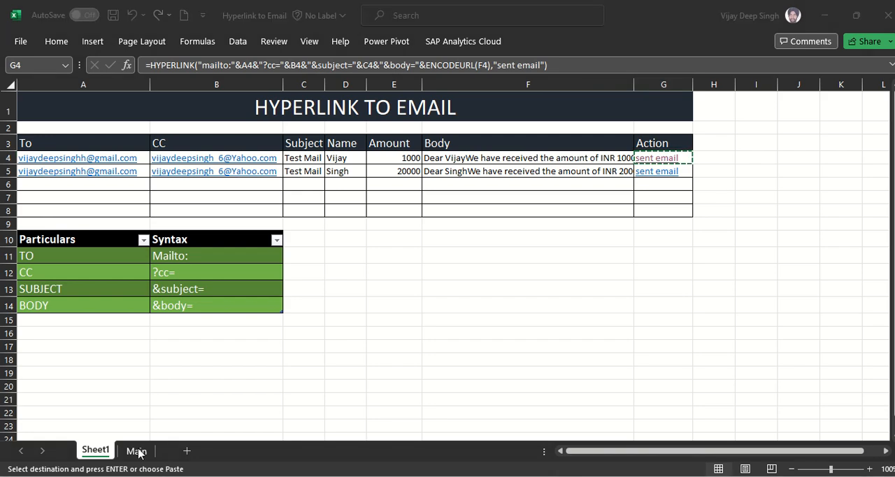
Step: Switch to Outlook, view the newest "Test Mail" message in Sent Items, and return to the Excel workbook
mouse_move(140, 476)
left_click(70, 427)
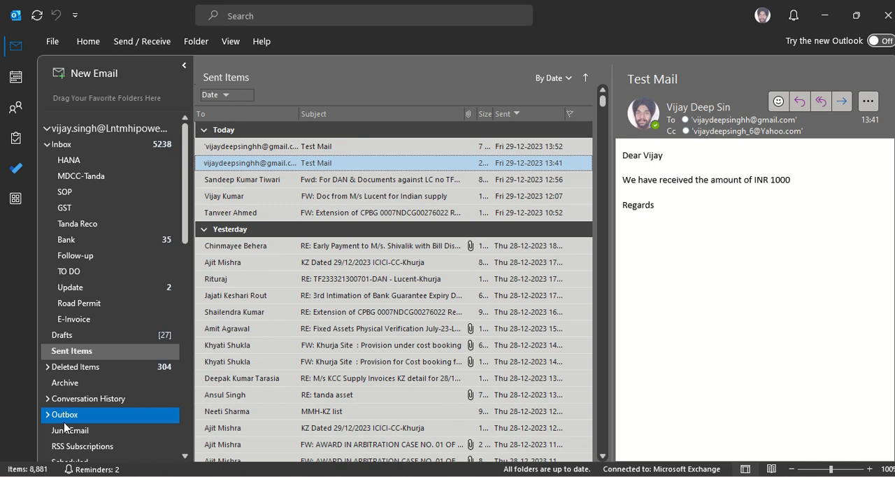
left_click(317, 149)
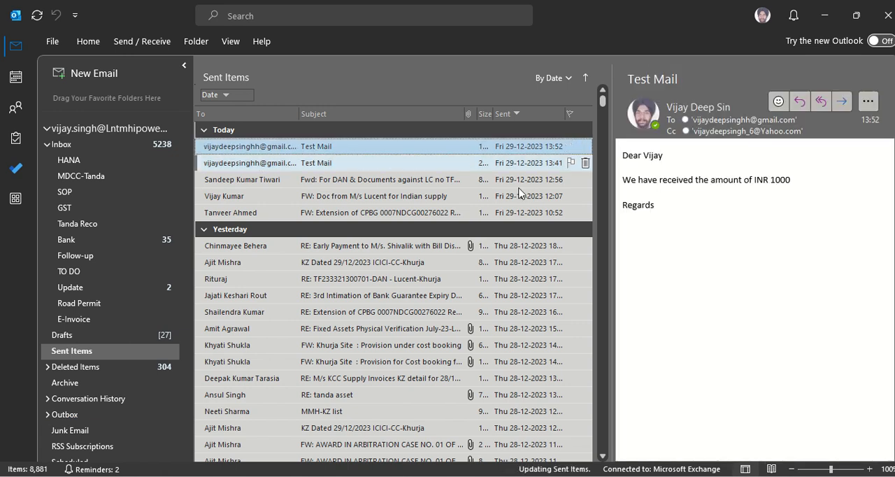
key("alt+Tab")
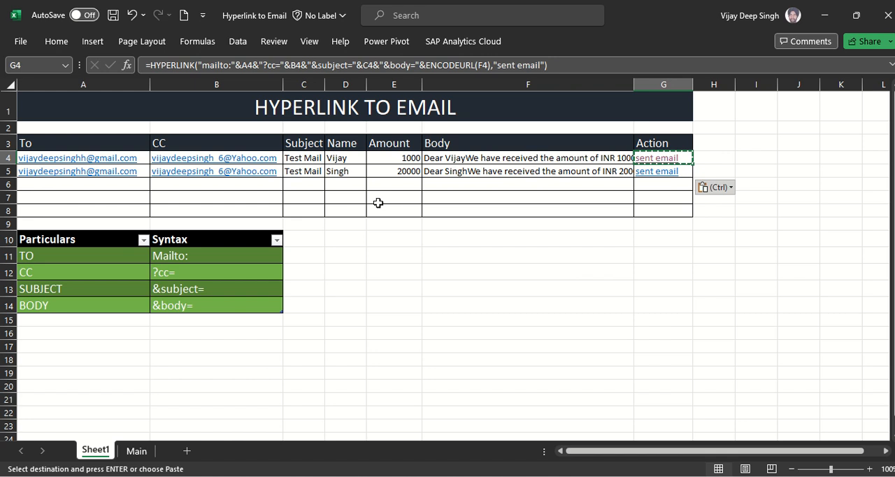
key("alt+Tab")
key("Tab")
key("Tab")
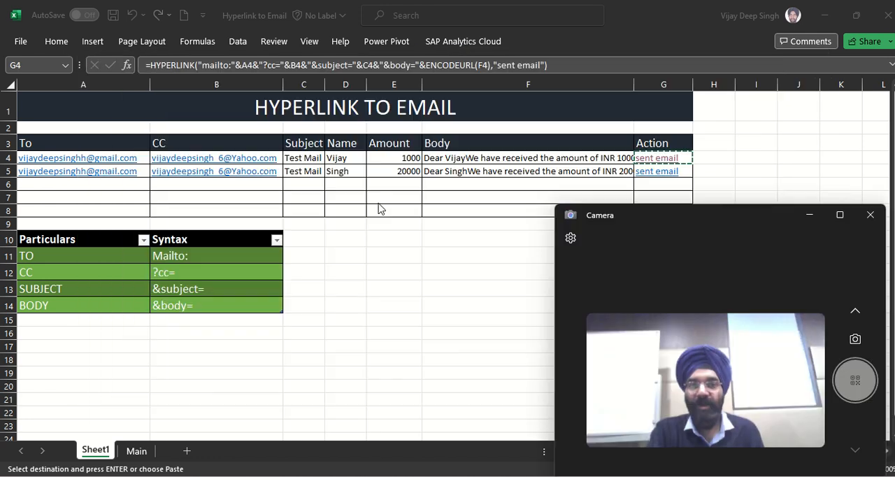